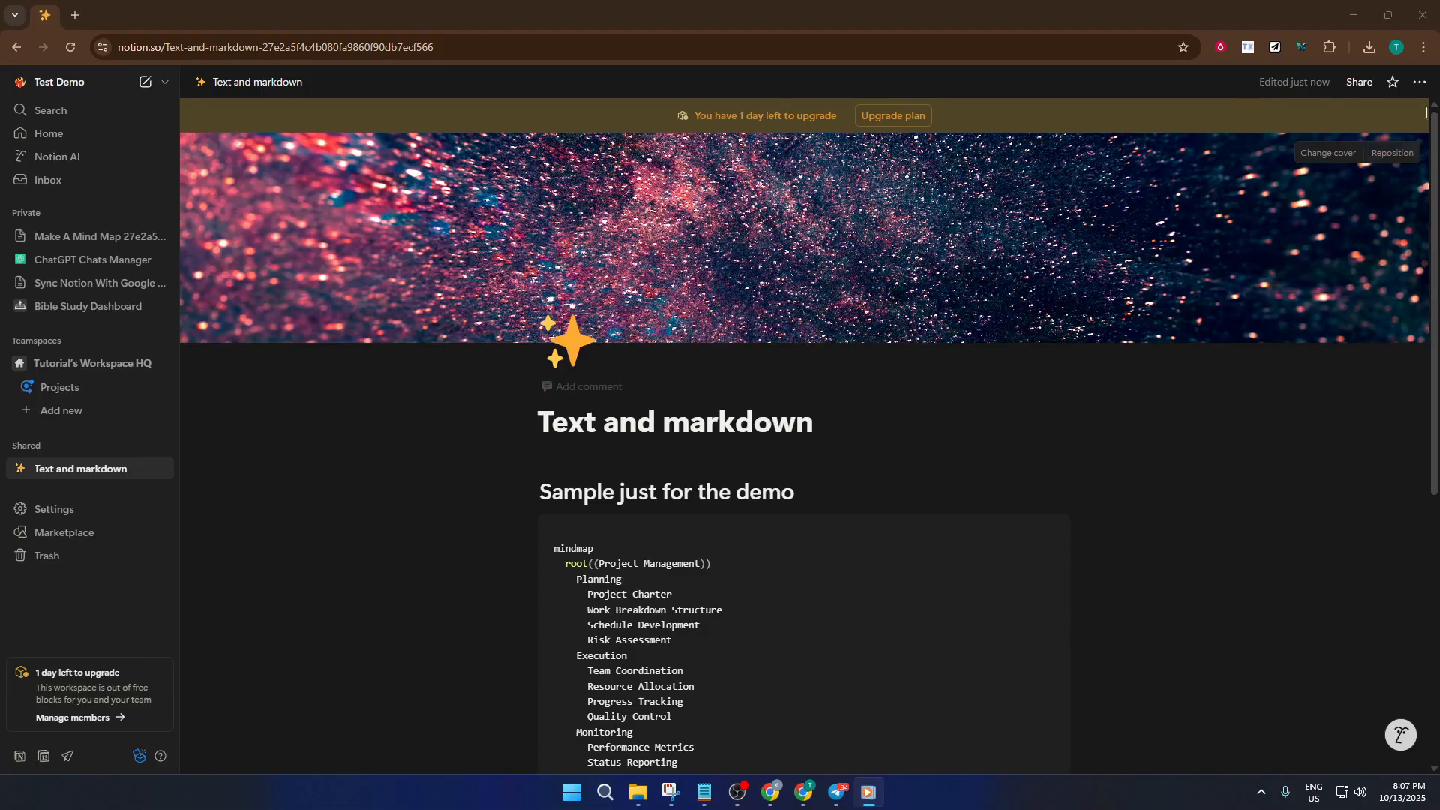
click(1423, 83)
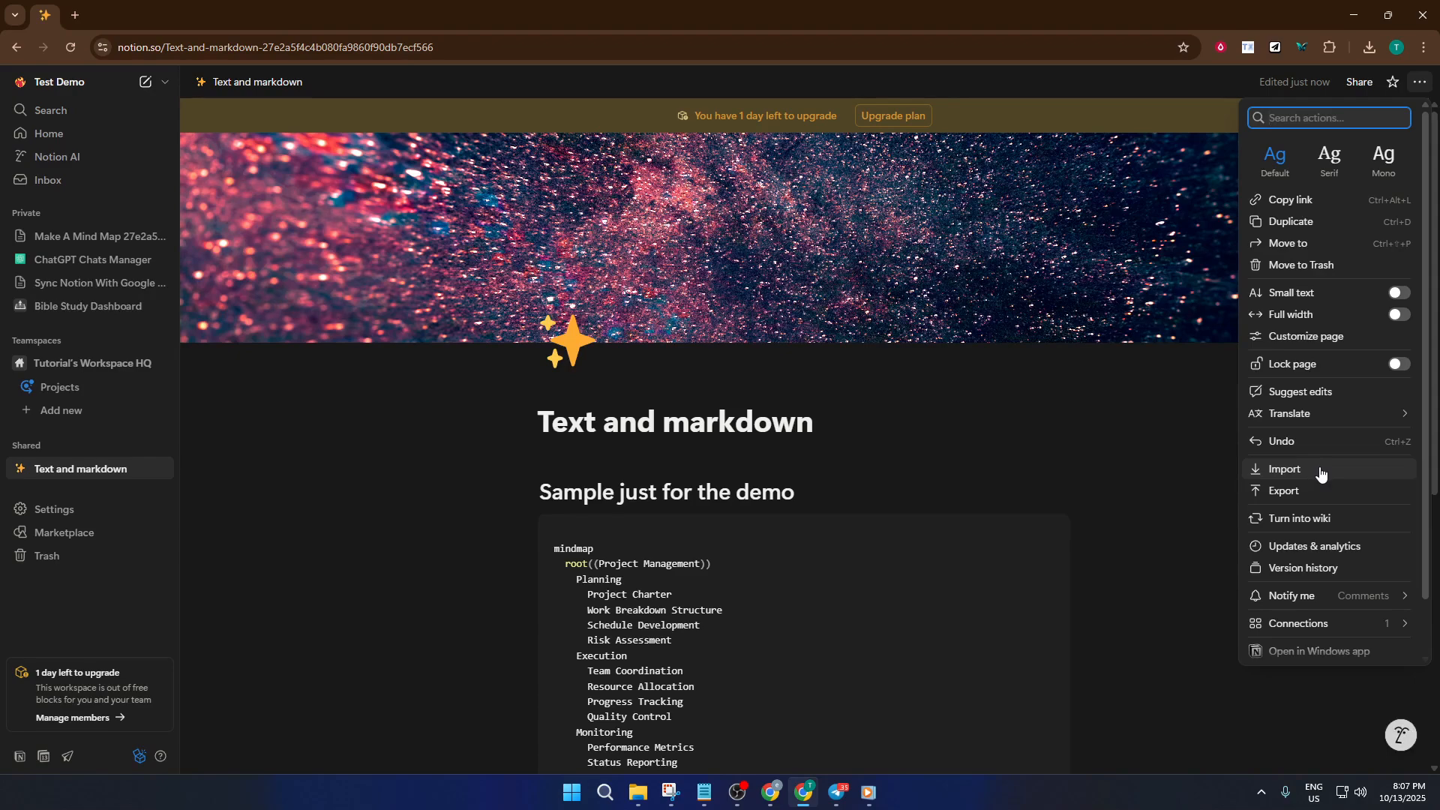
Start an import from the actions menu to bring content into the workspace.
click(1322, 471)
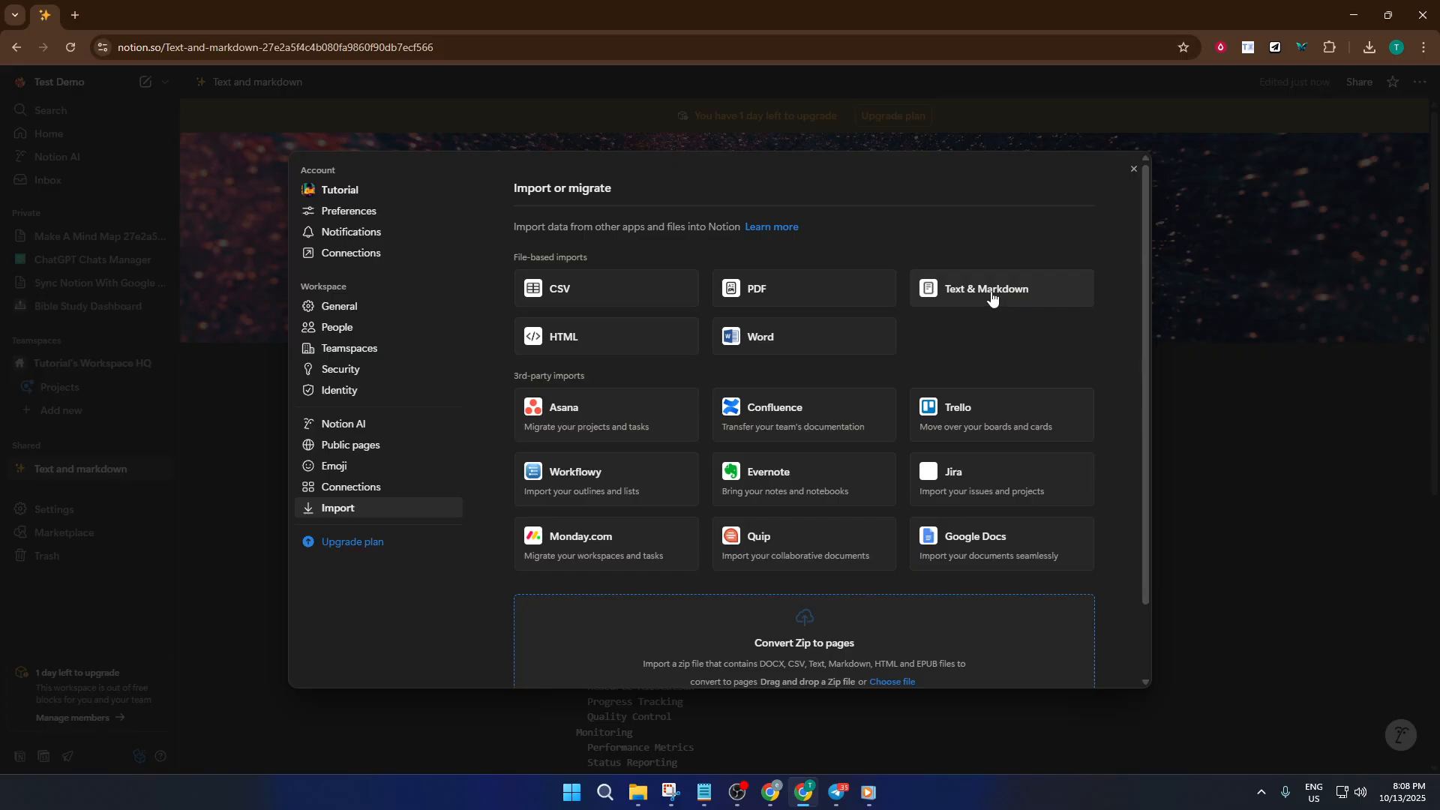
Choose Text & Markdown, show All Files, and submit the 'text and markdown' zip from Downloads.
click(992, 295)
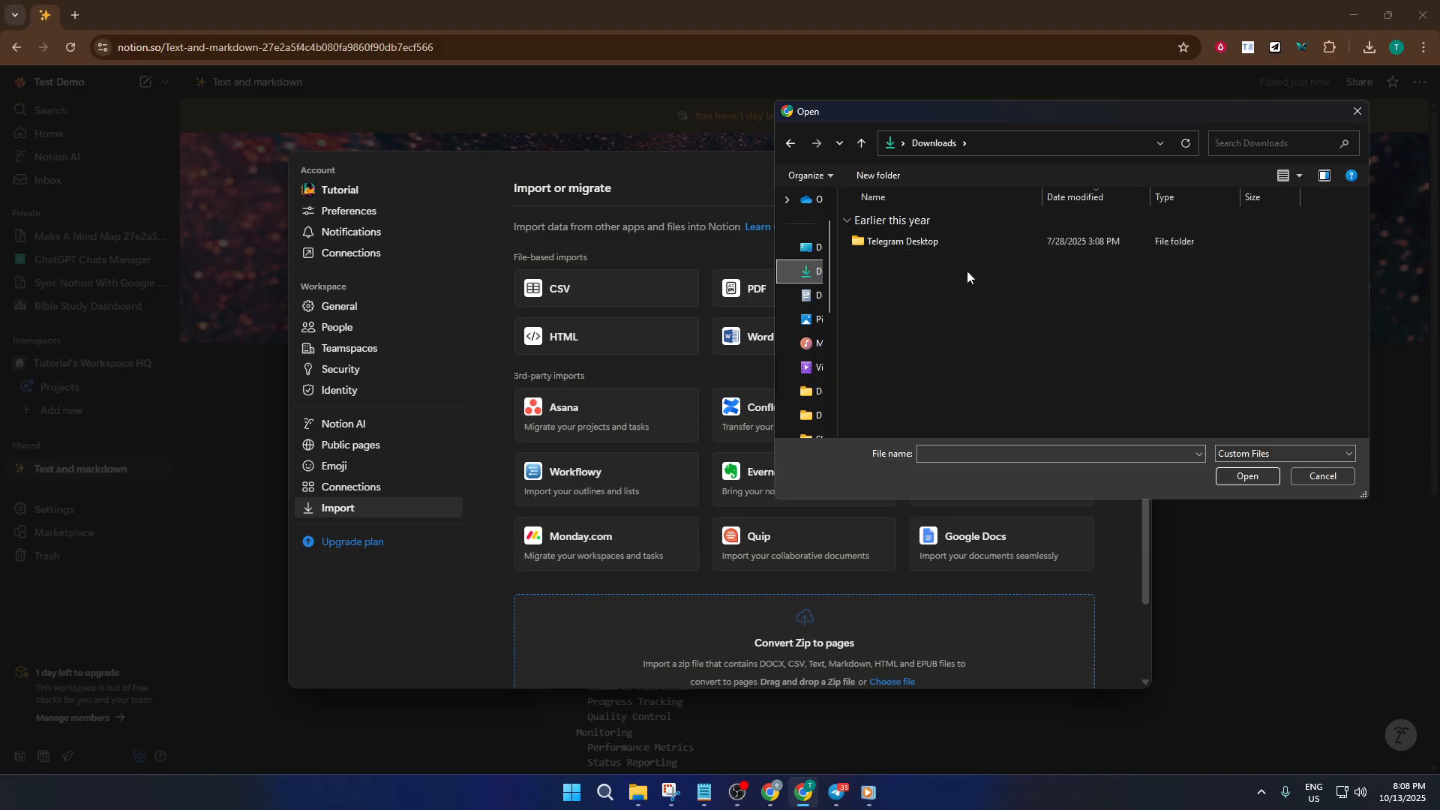
click(1283, 454)
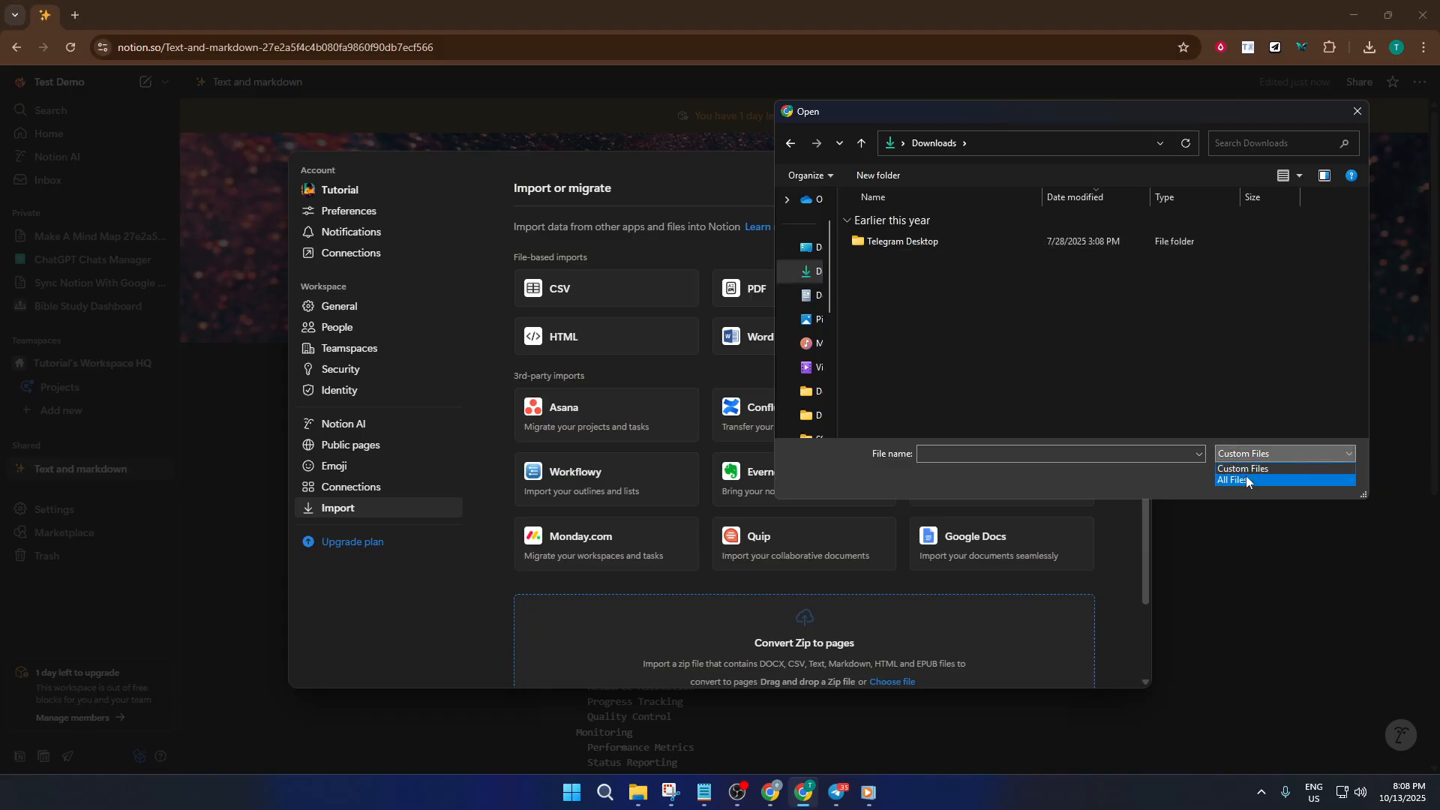
click(1245, 478)
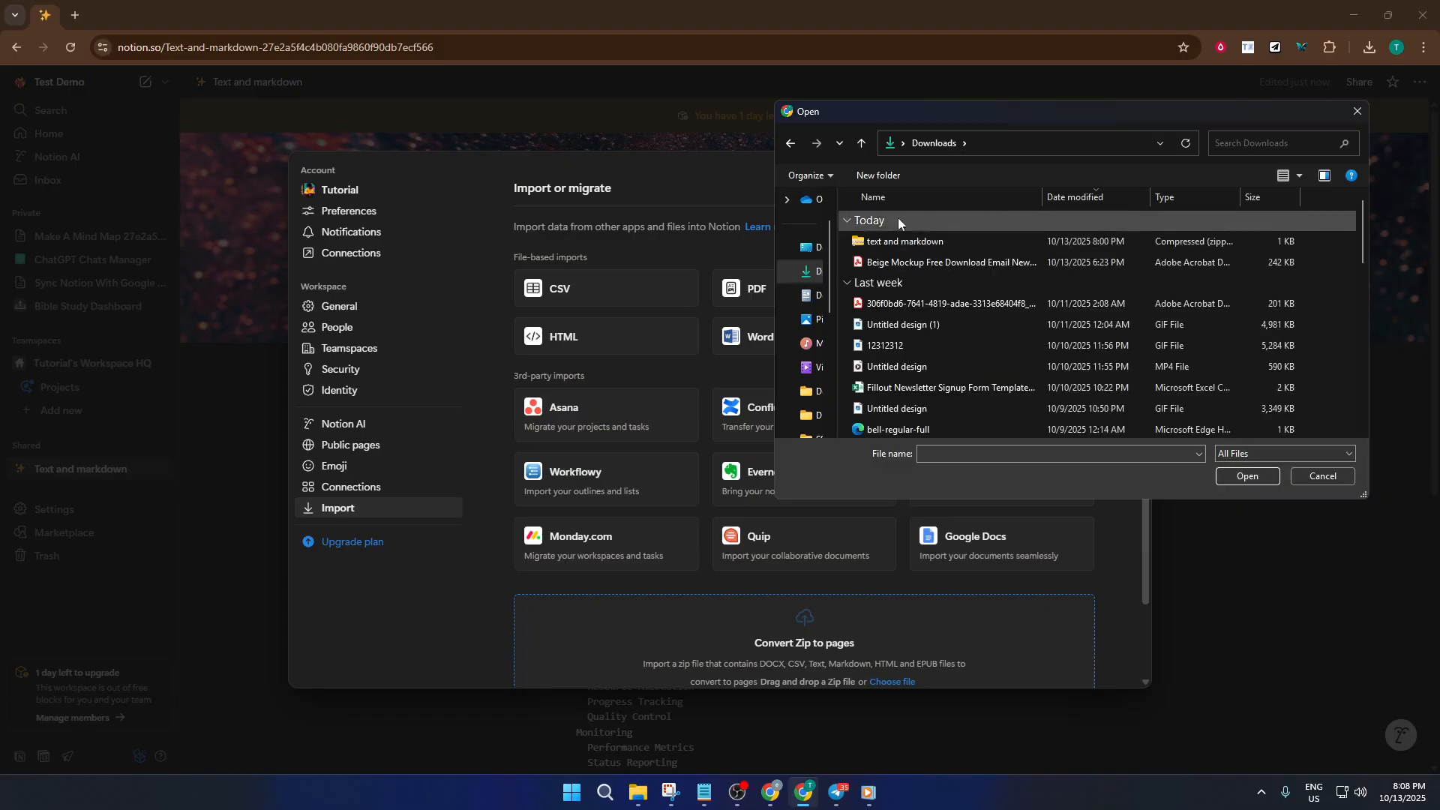
click(976, 240)
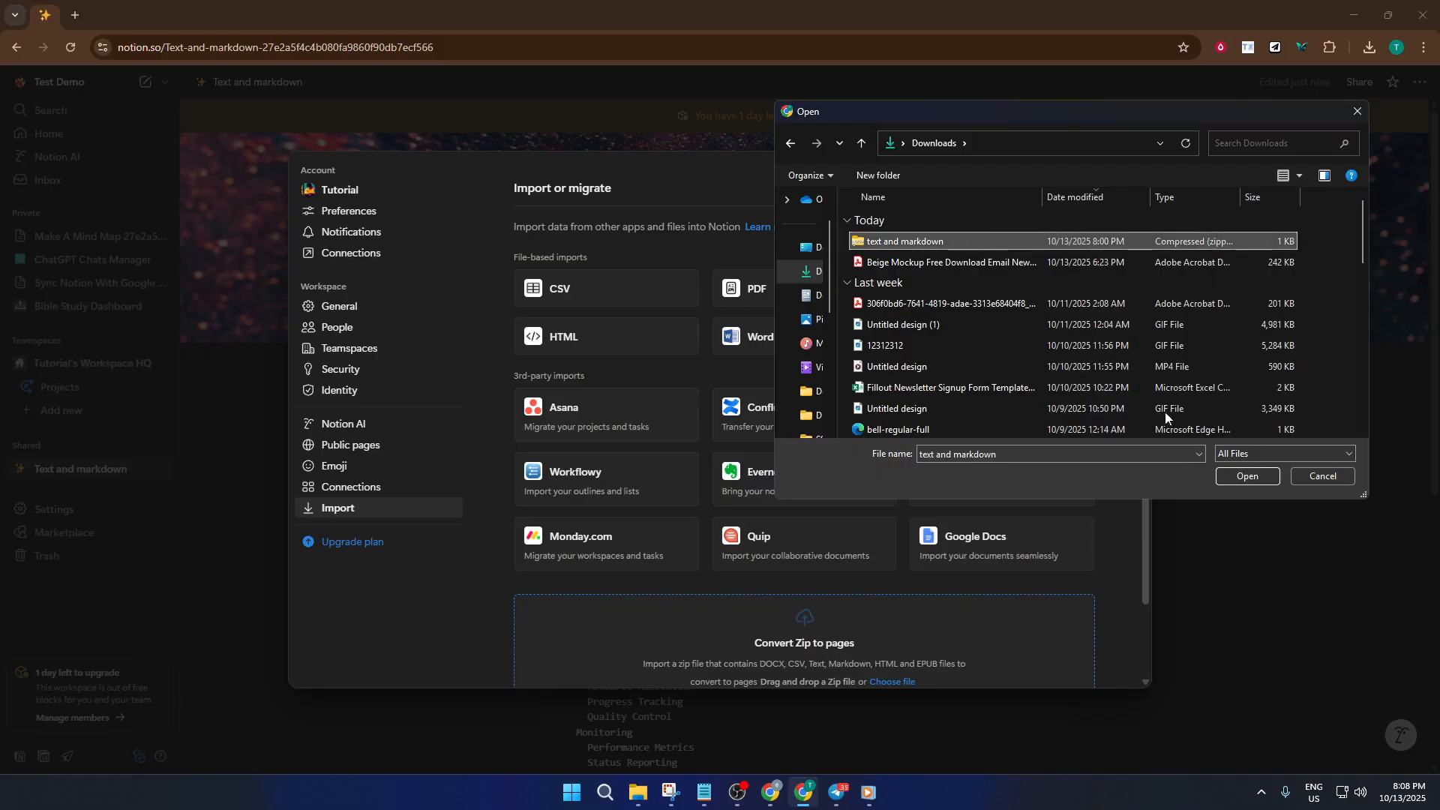
click(1248, 476)
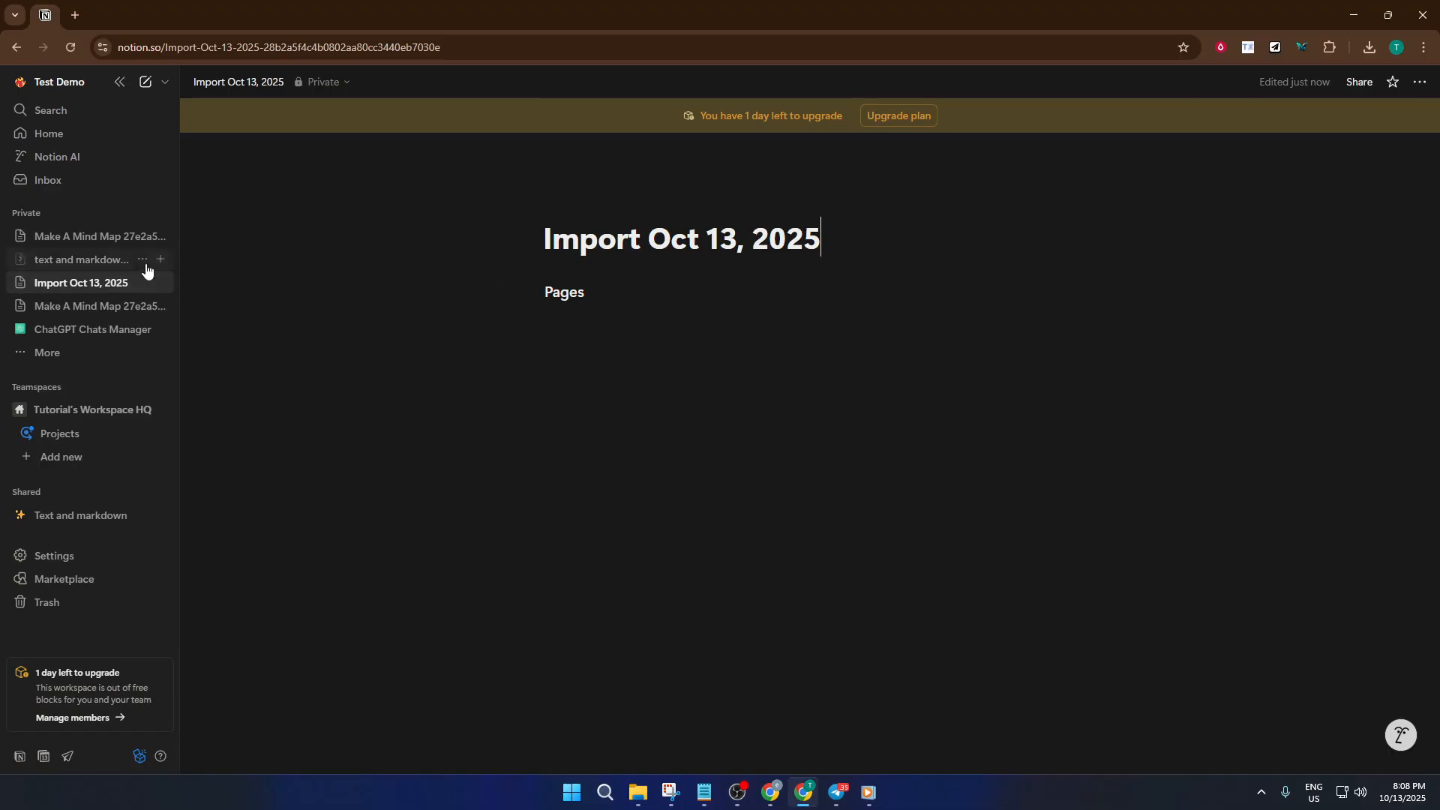
View the import Logs page reporting 1 page imported successfully with NotionPageMapping.json.
click(100, 260)
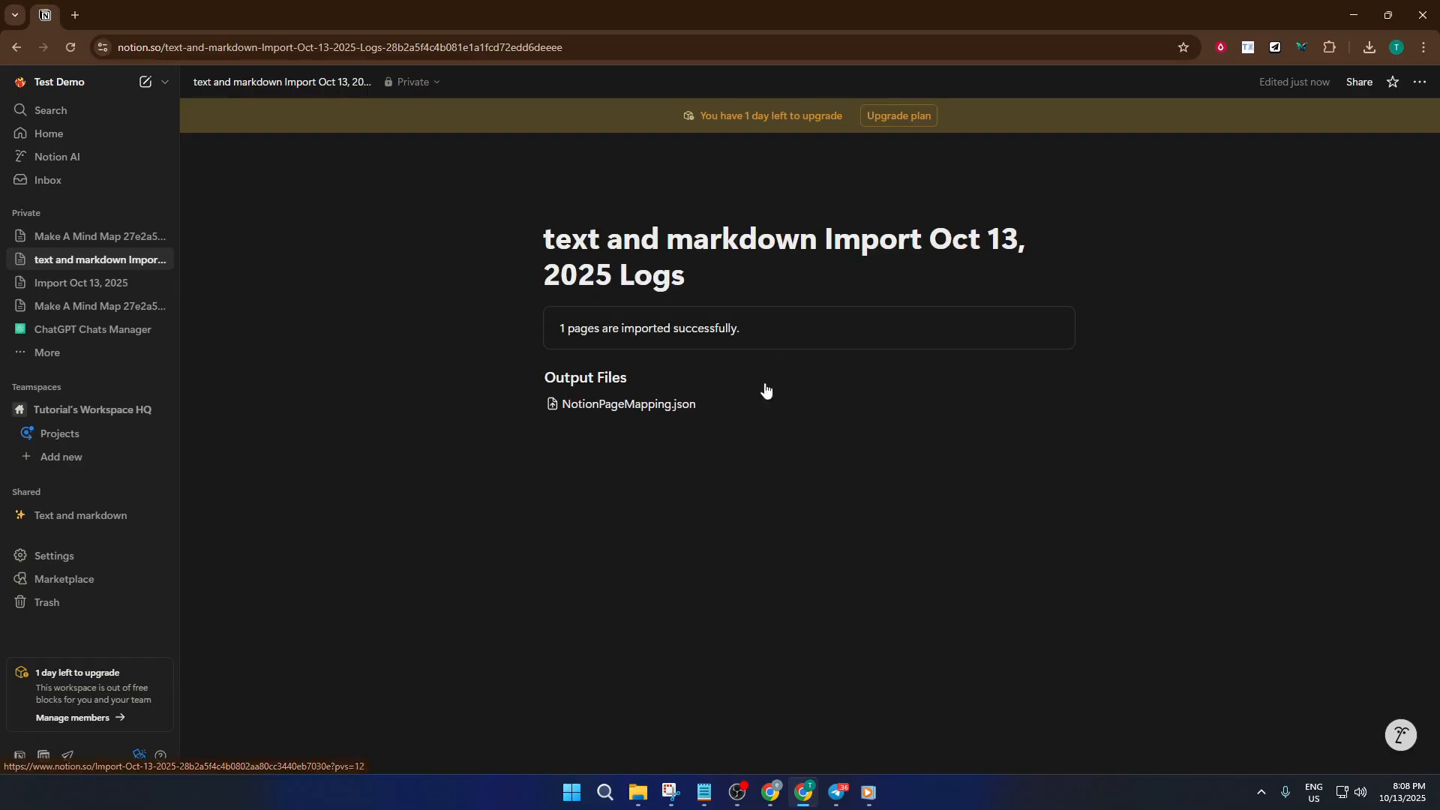